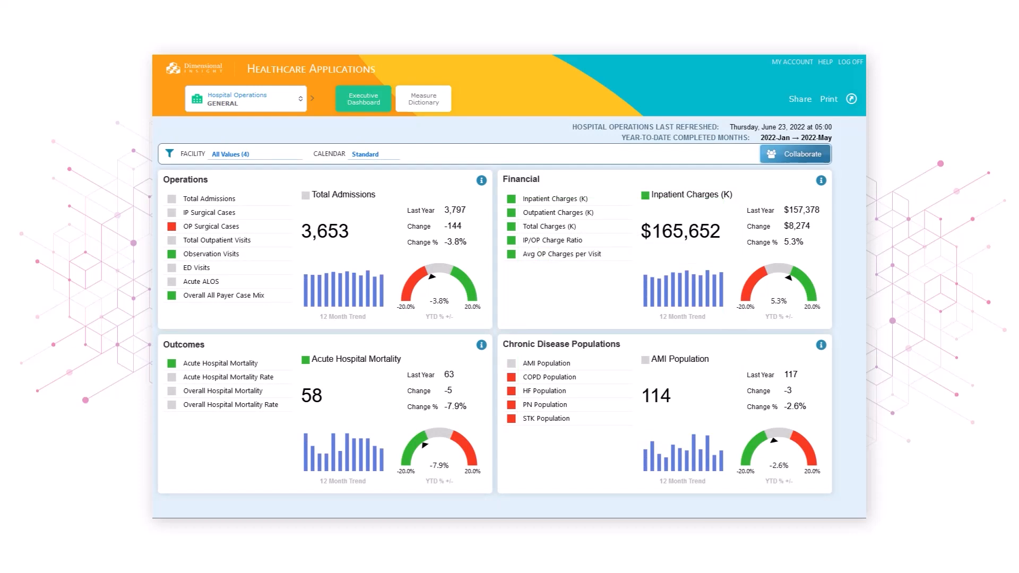
Start a custom Hospital Operations page, select the Total Admissions measure from Inpatient Volumes, and review its definition
click(294, 101)
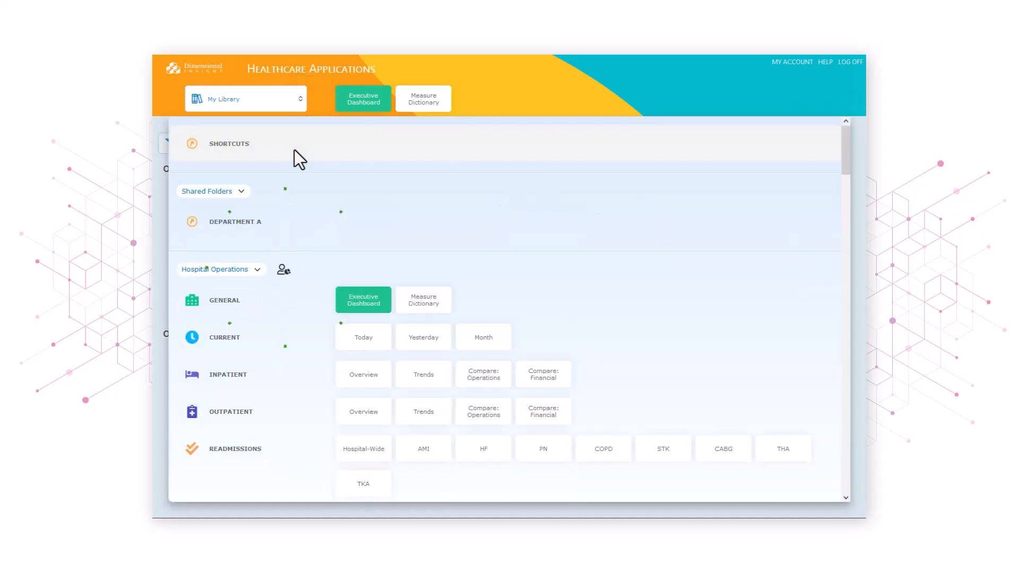
click(283, 272)
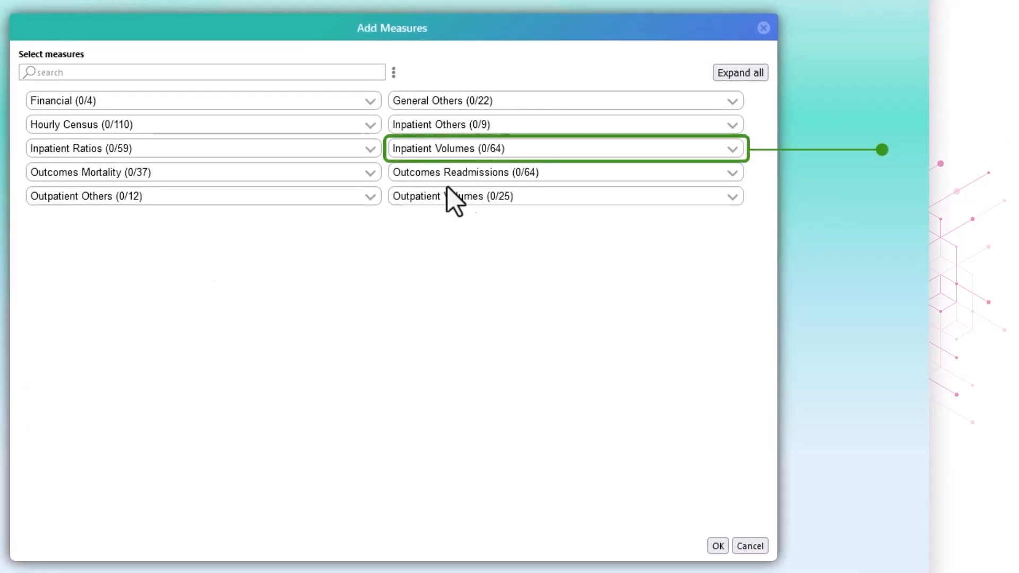
click(735, 151)
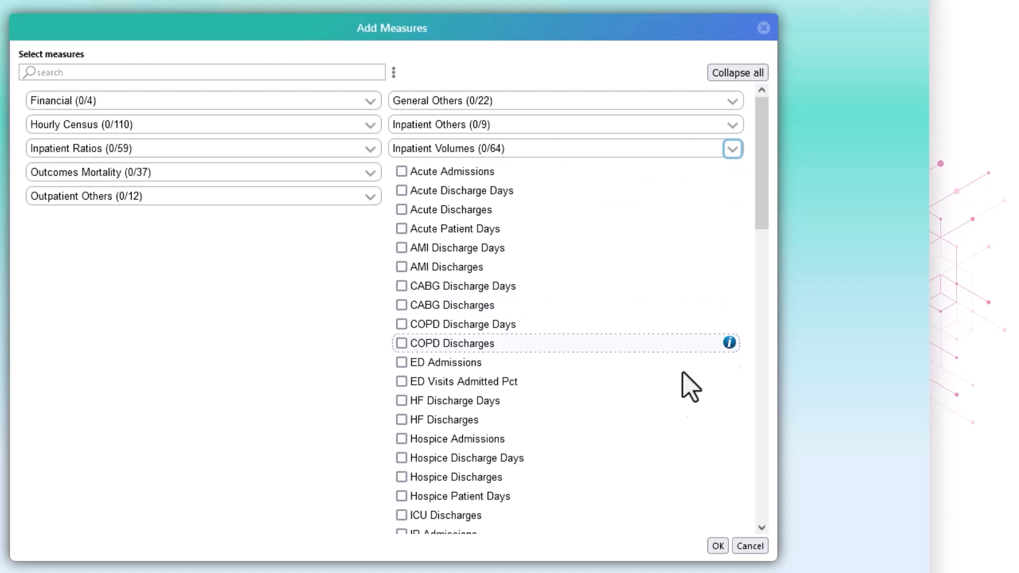
scroll(677, 393, down, 8)
scroll(675, 402, down, 8)
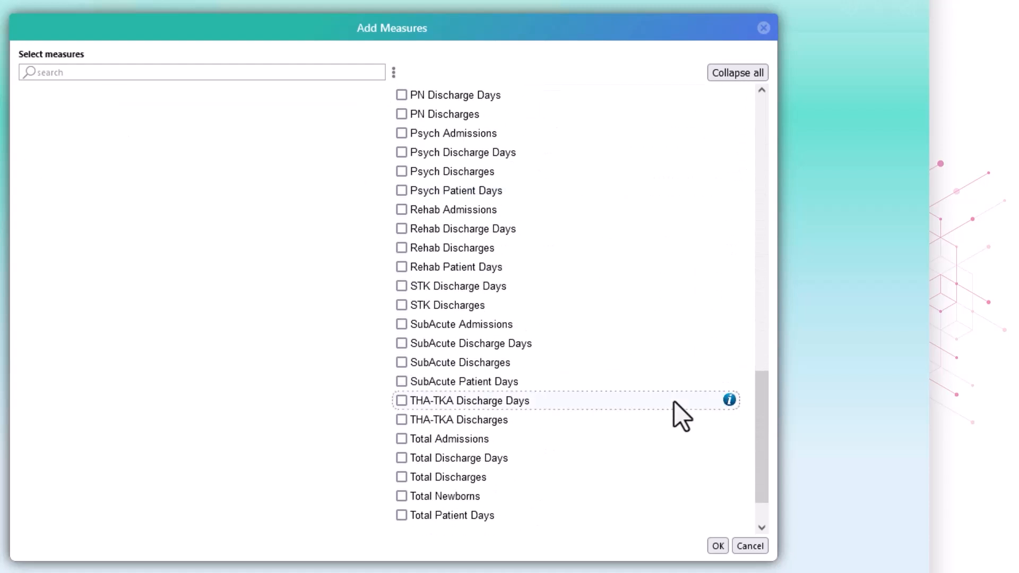
click(402, 440)
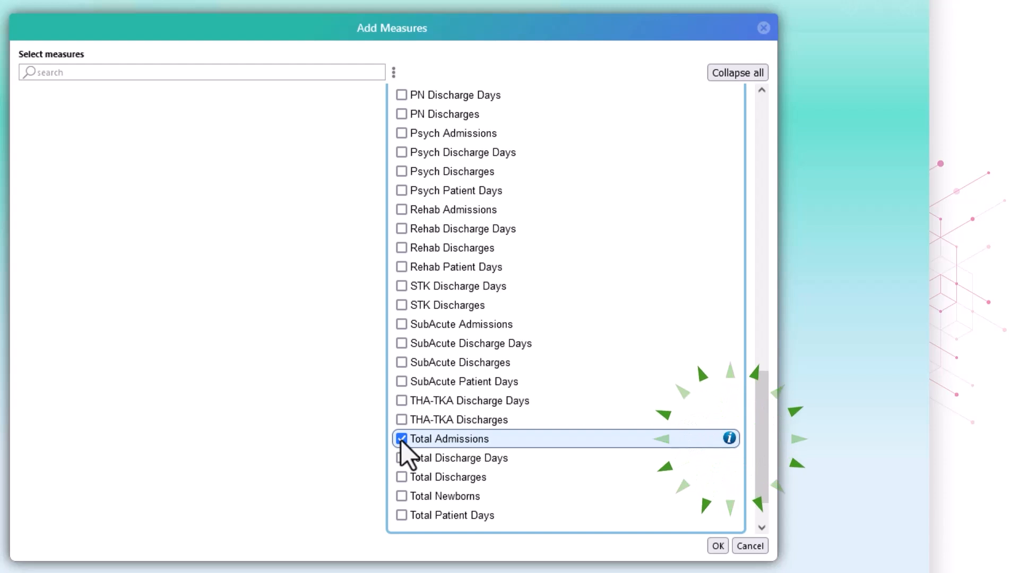
click(734, 439)
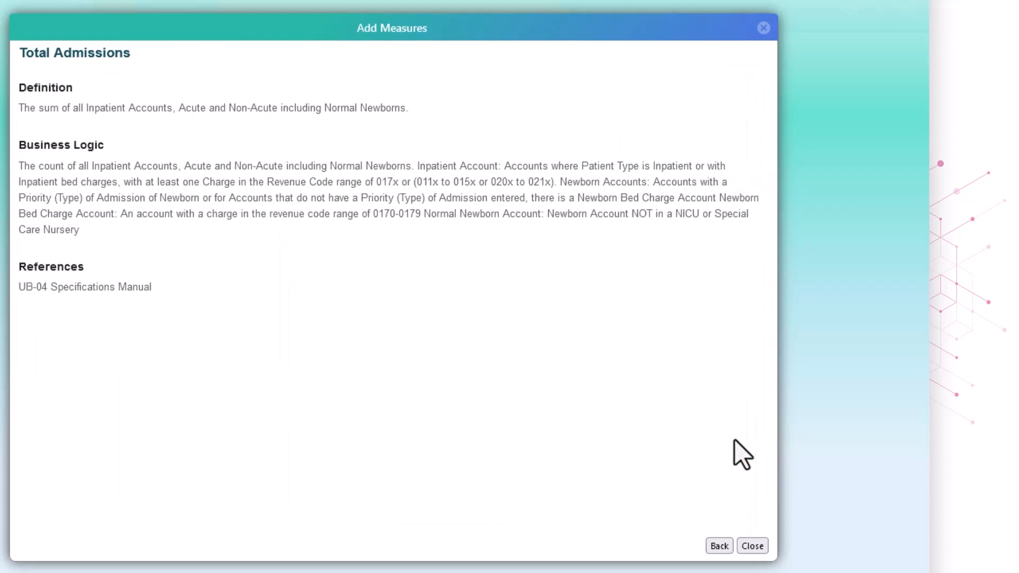
click(720, 546)
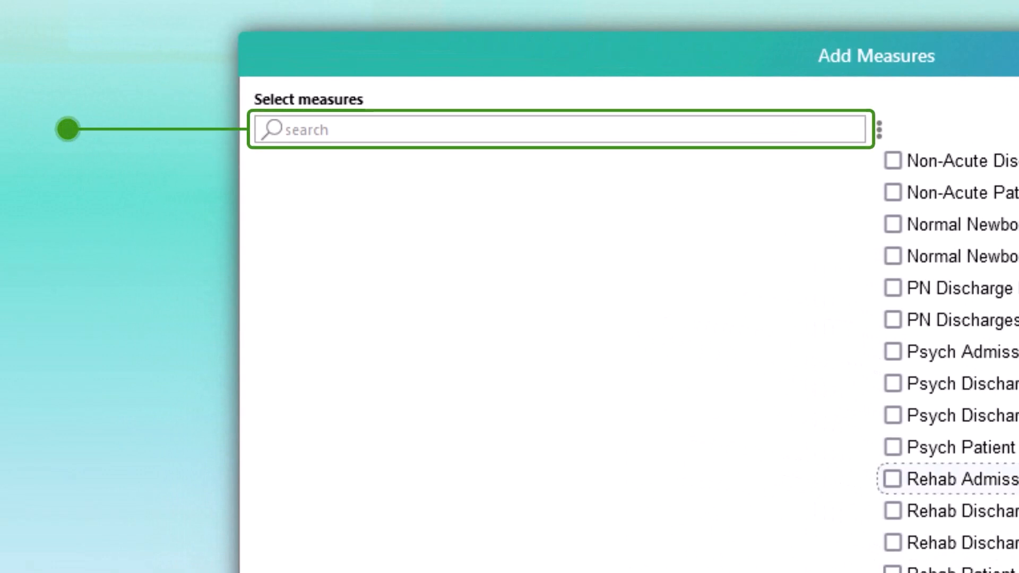
Search the measures for "Acute ALOS" and select Acute ALOS under Inpatient Ratios
click(546, 133)
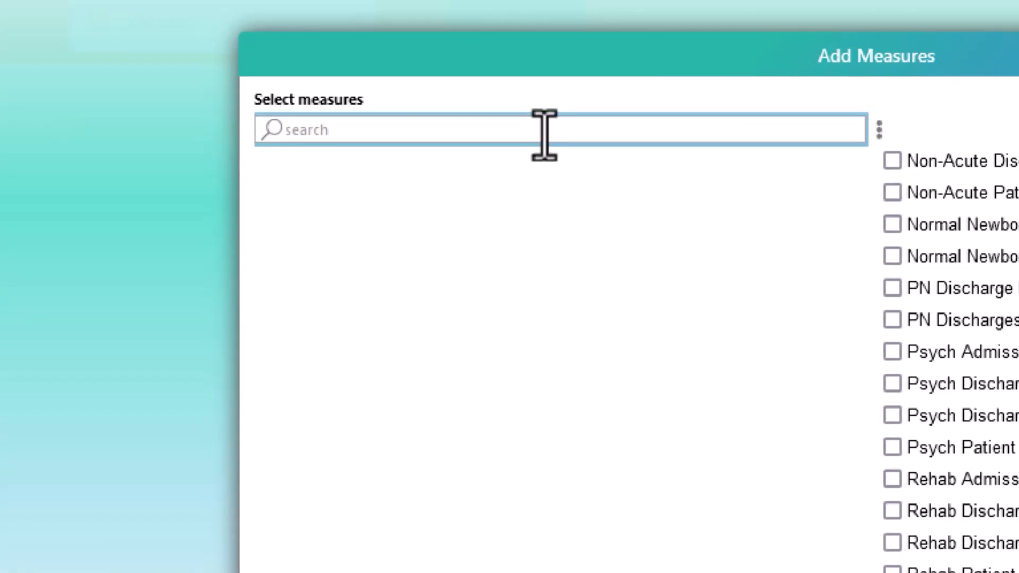
text(Acute ALOS)
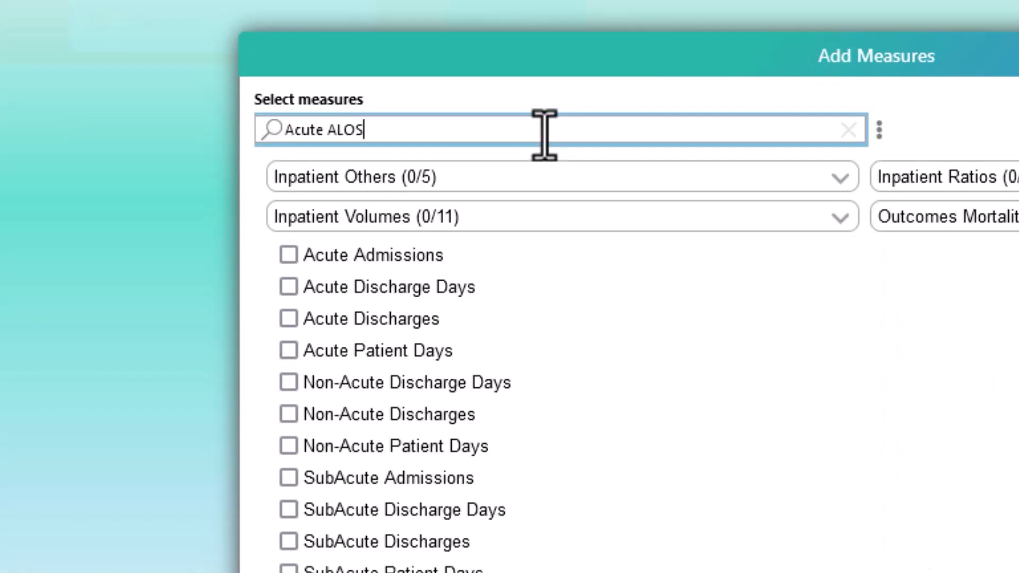
click(841, 177)
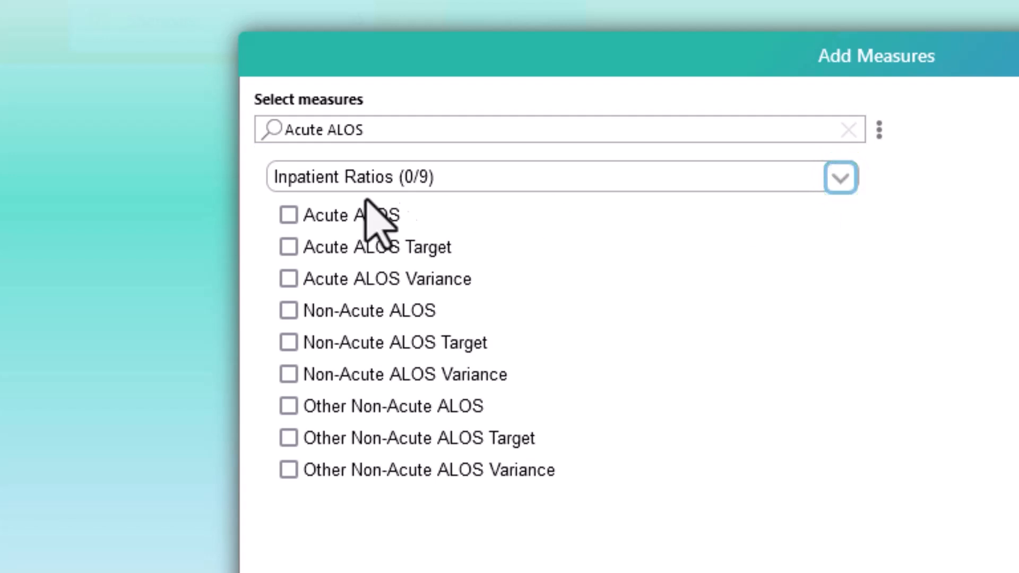
click(289, 215)
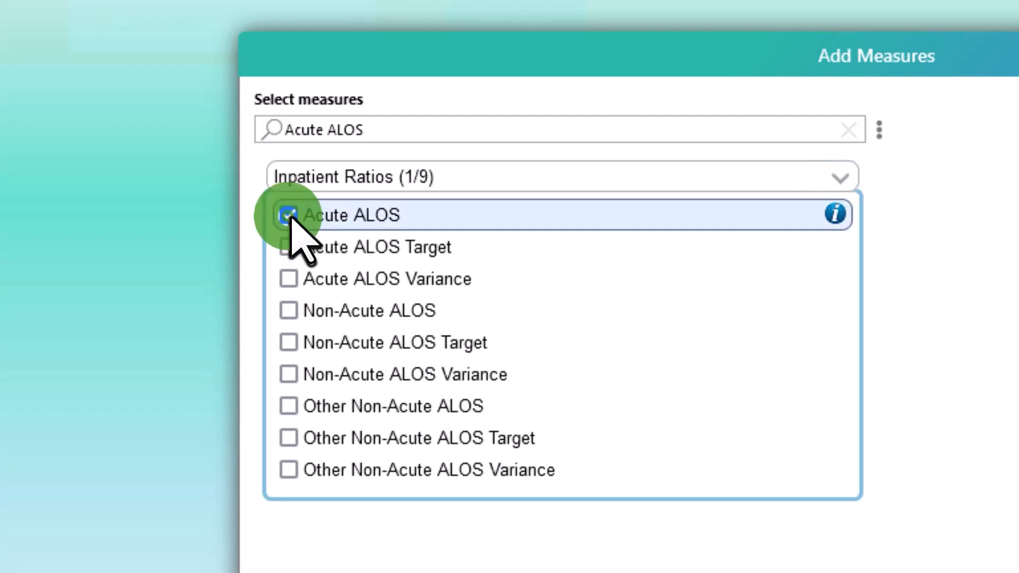
Search the measures for "Total Charges" and select Total Charges under Financial
triple_click(400, 130)
text(Total Charges)
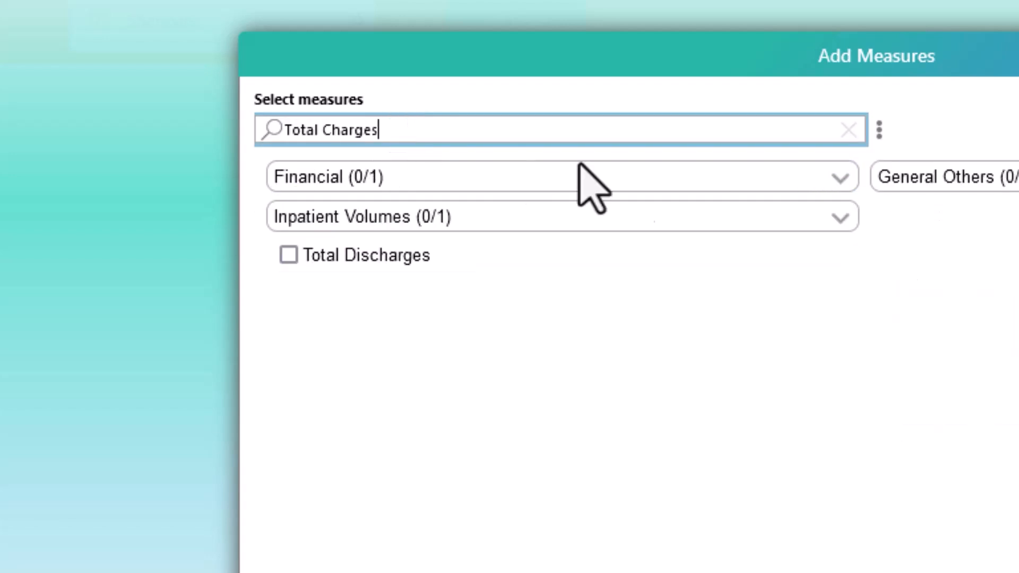
click(840, 177)
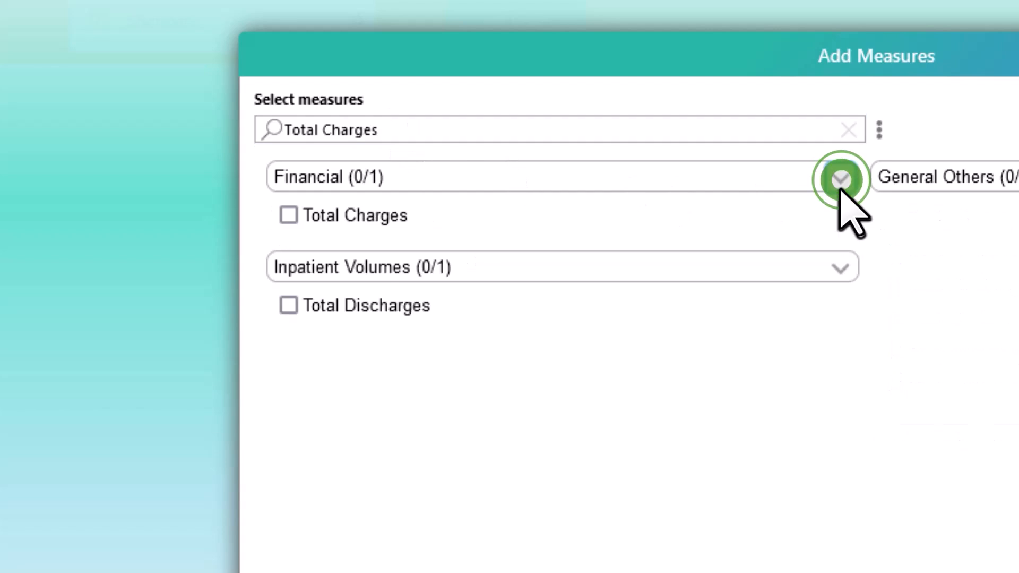
click(288, 215)
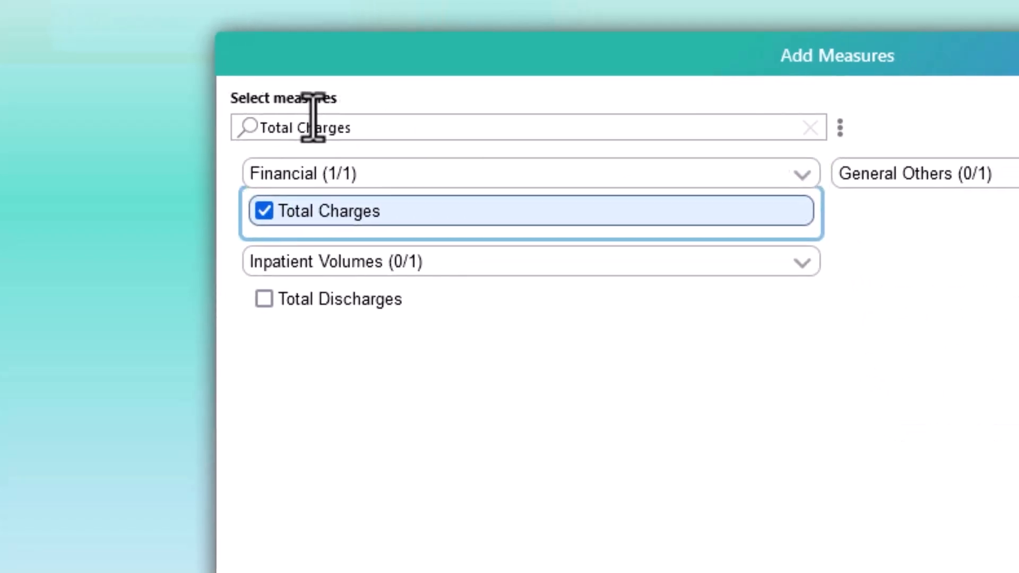
Search the measures for "ED Visits" and select ED Visits under Outpatient Volumes
triple_click(389, 129)
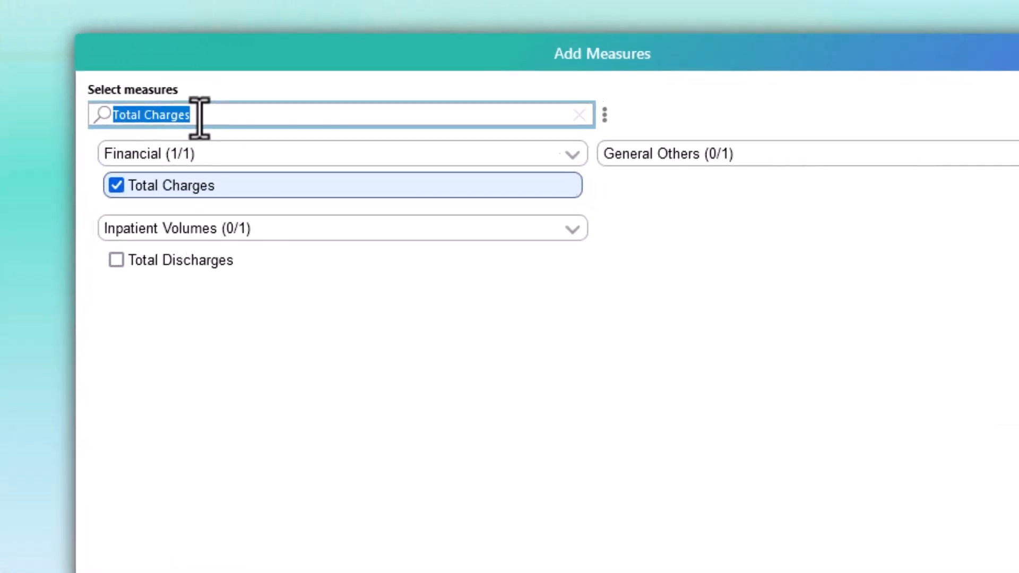
text(ED Visits)
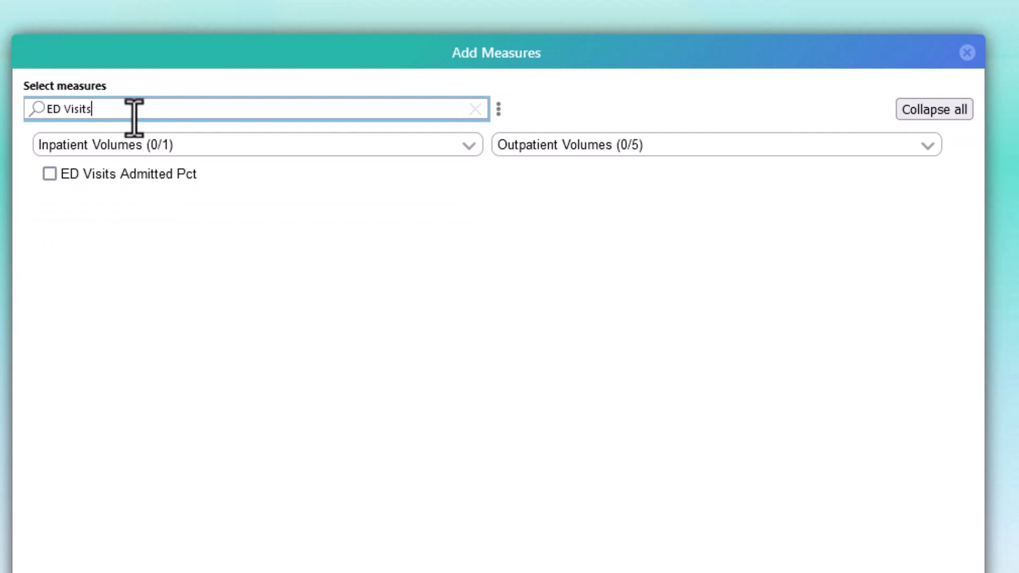
click(926, 146)
click(508, 174)
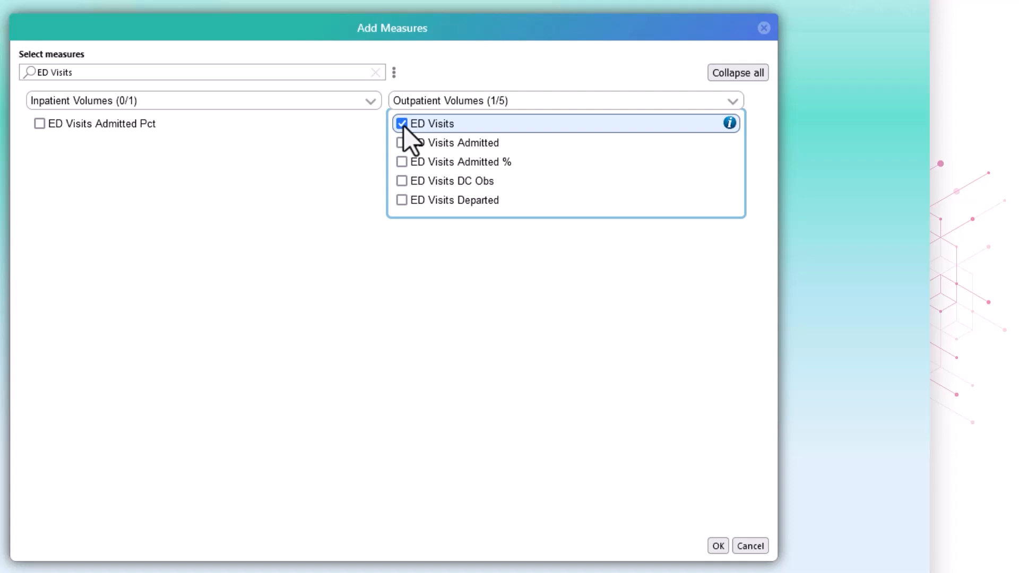
Add the selected measures to the page using the "Year-to-Date - Bar Chart - Small Font (Small)" stamp type
click(716, 552)
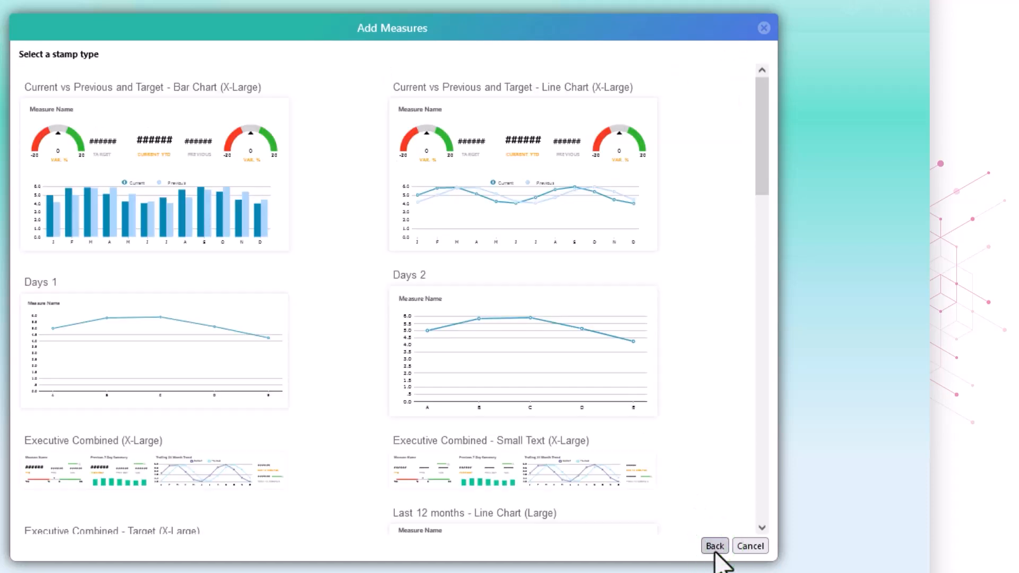
scroll(708, 387, down, 15)
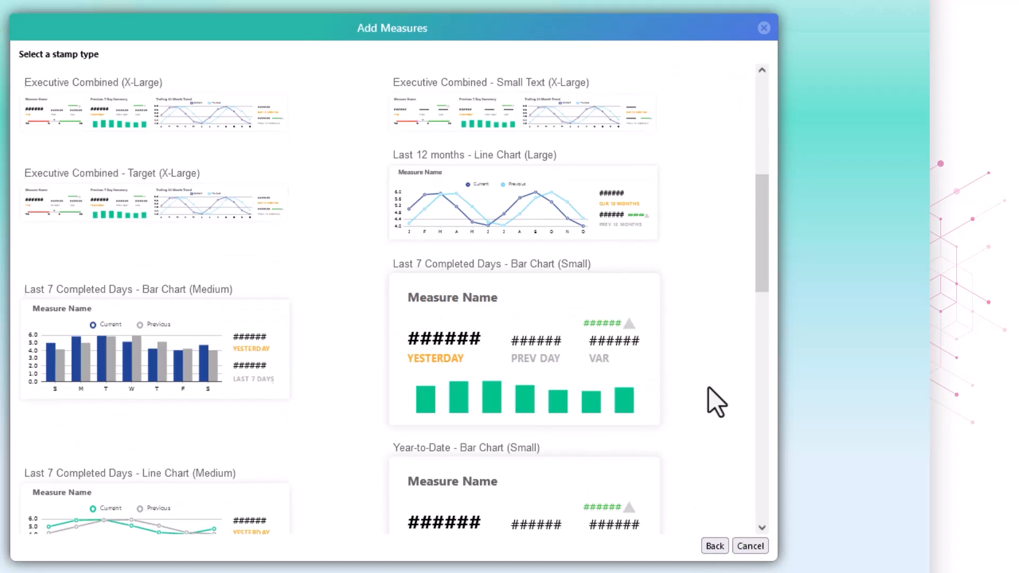
scroll(709, 387, down, 3)
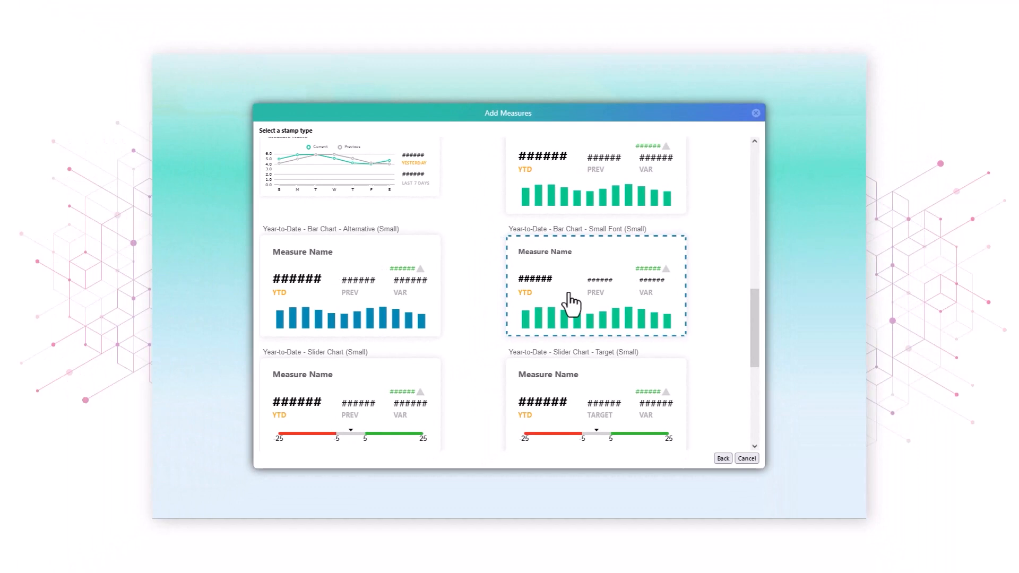
click(569, 295)
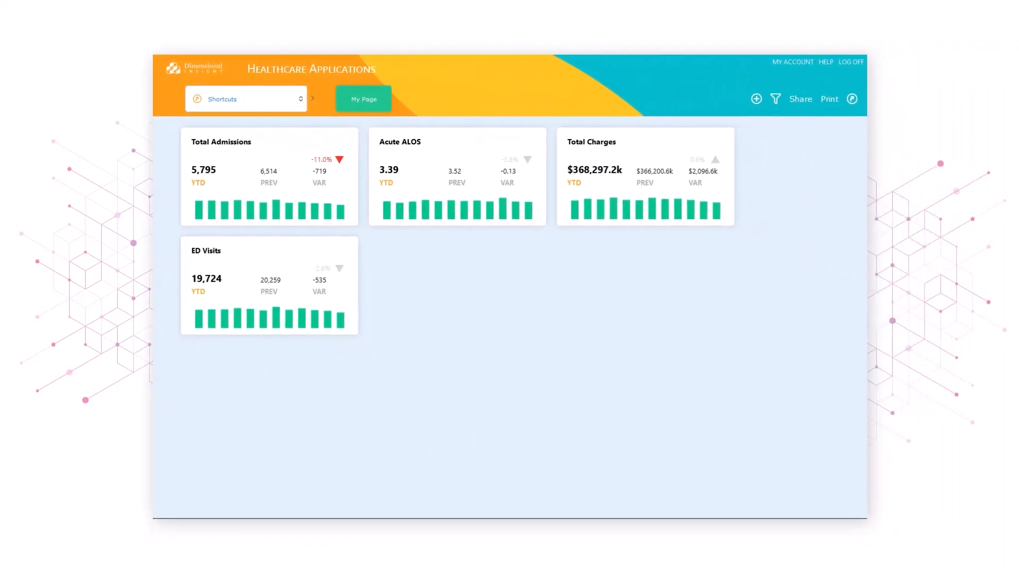
Drill into the September bar of Total Admissions, break the analysis down by Admit Year, and close it
mouse_move(297, 224)
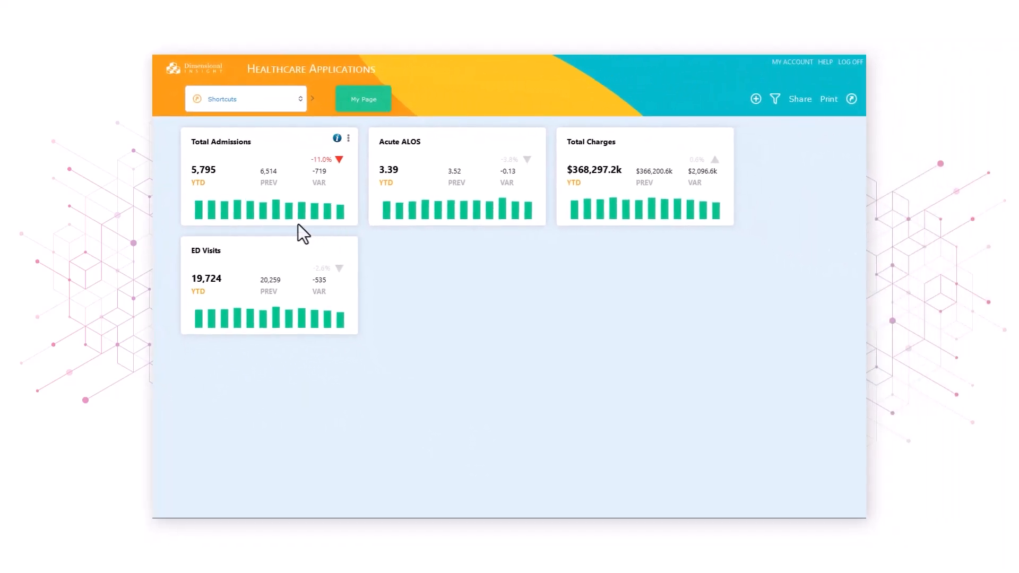
click(200, 216)
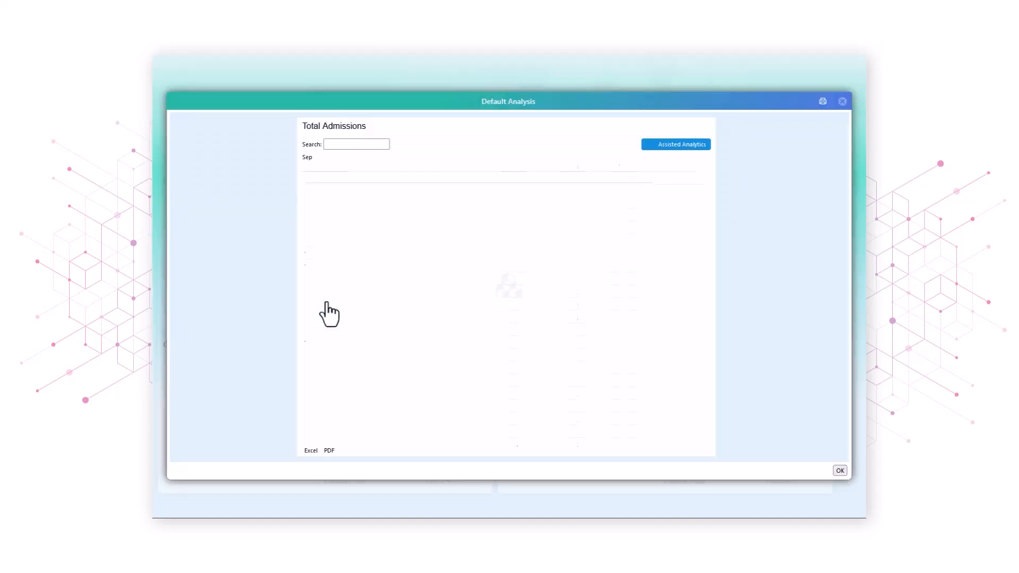
click(372, 282)
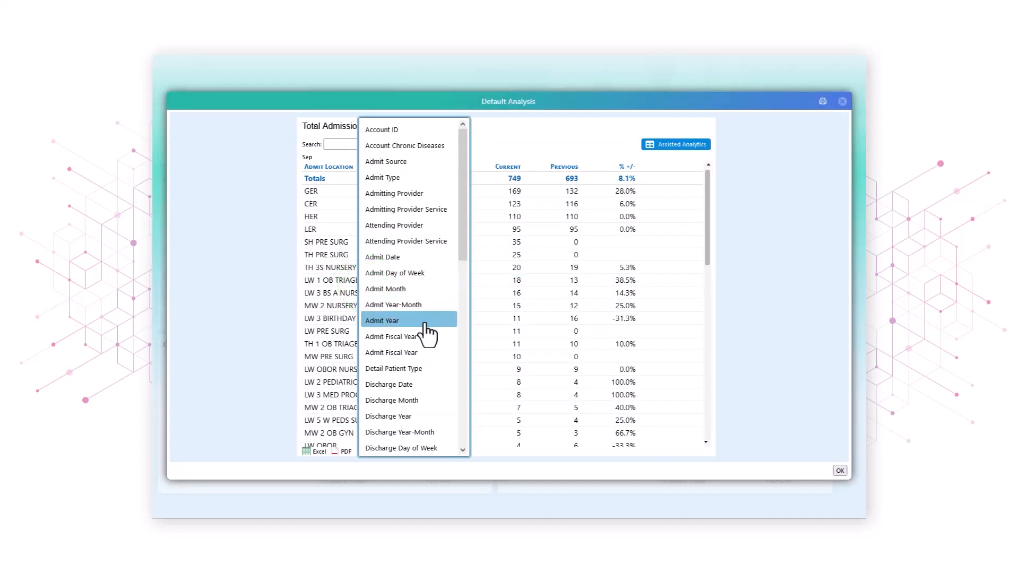
click(427, 322)
click(840, 471)
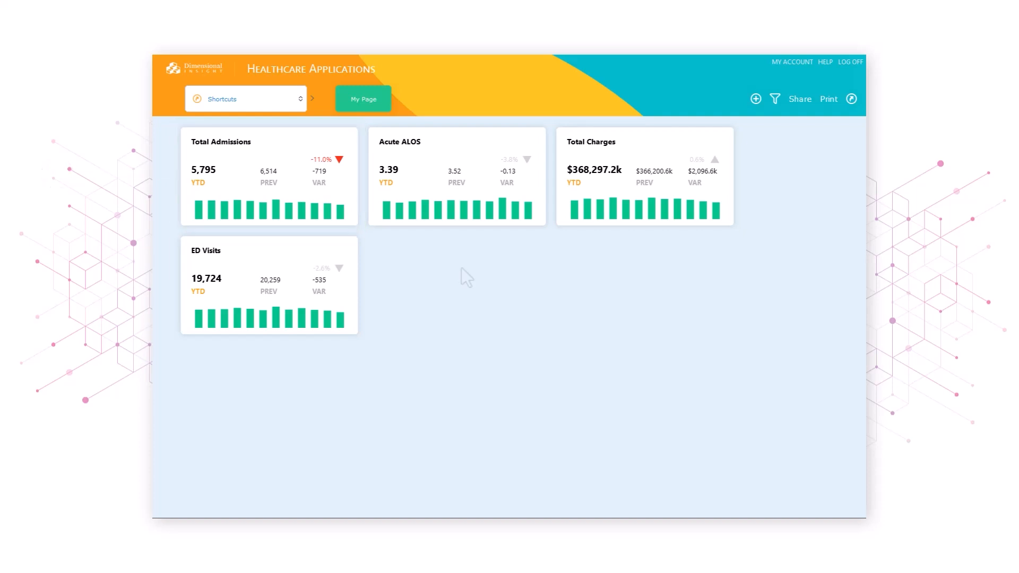
Change the display of the Total Admissions measure to a small year-to-date line chart stamp
mouse_move(347, 158)
click(348, 139)
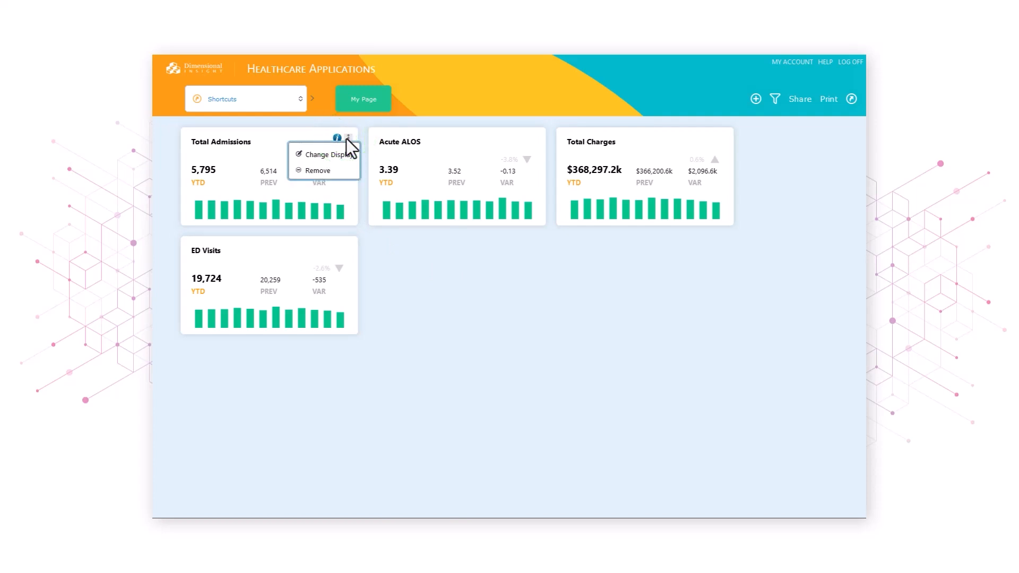
click(348, 159)
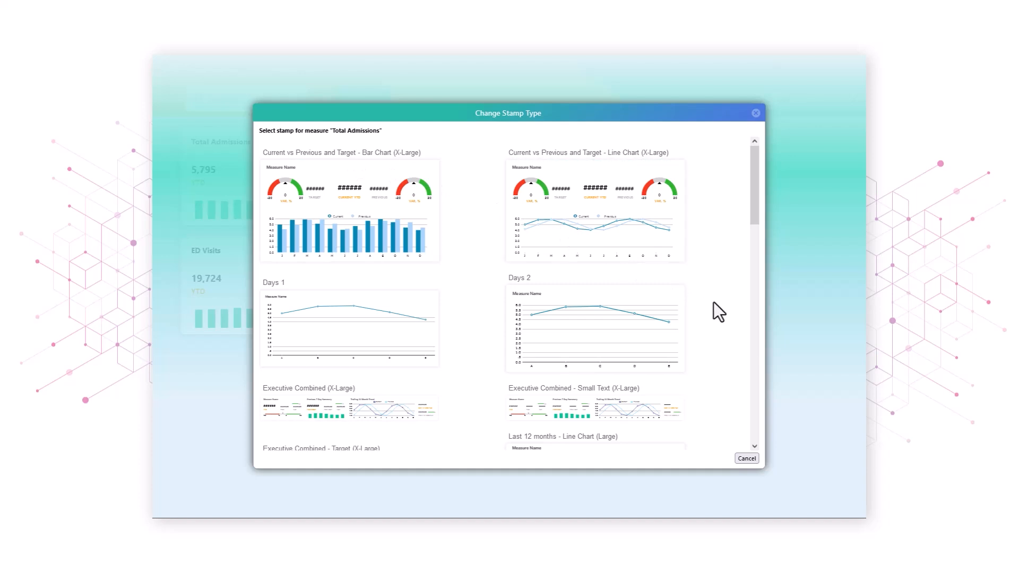
scroll(713, 303, down, 5)
scroll(719, 309, down, 8)
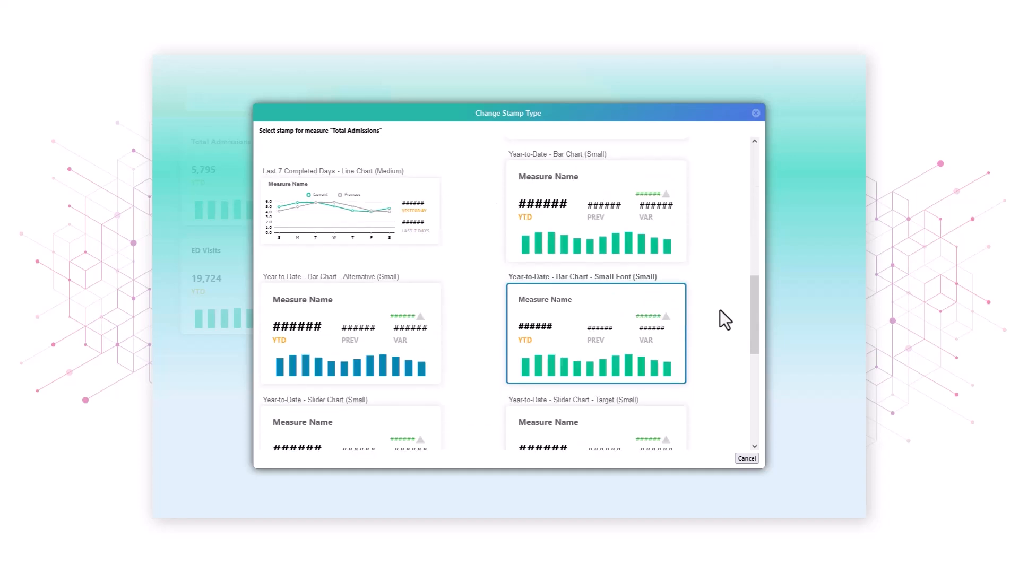
click(619, 338)
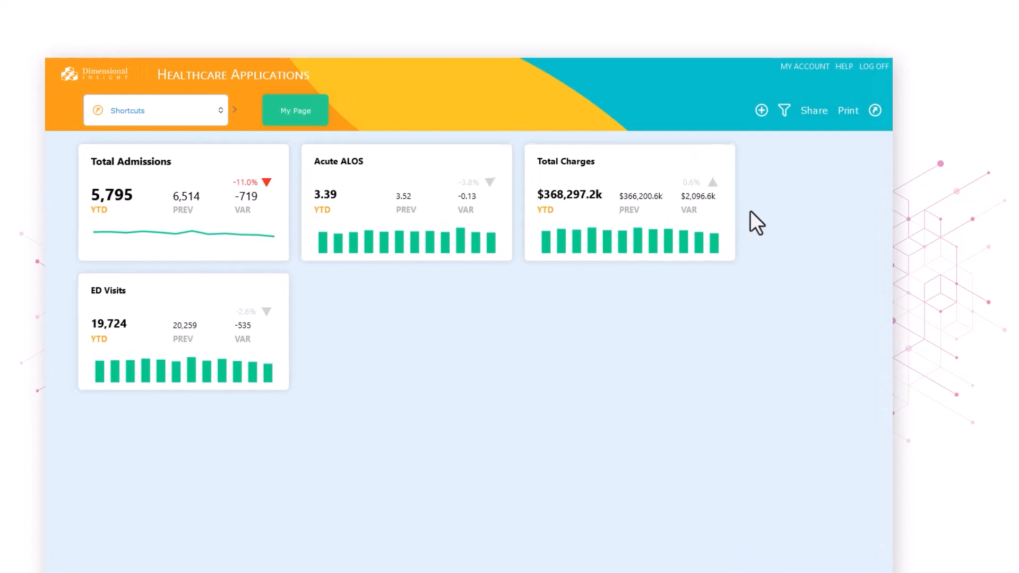
Add the Facility filter from the Account group to the page
click(784, 112)
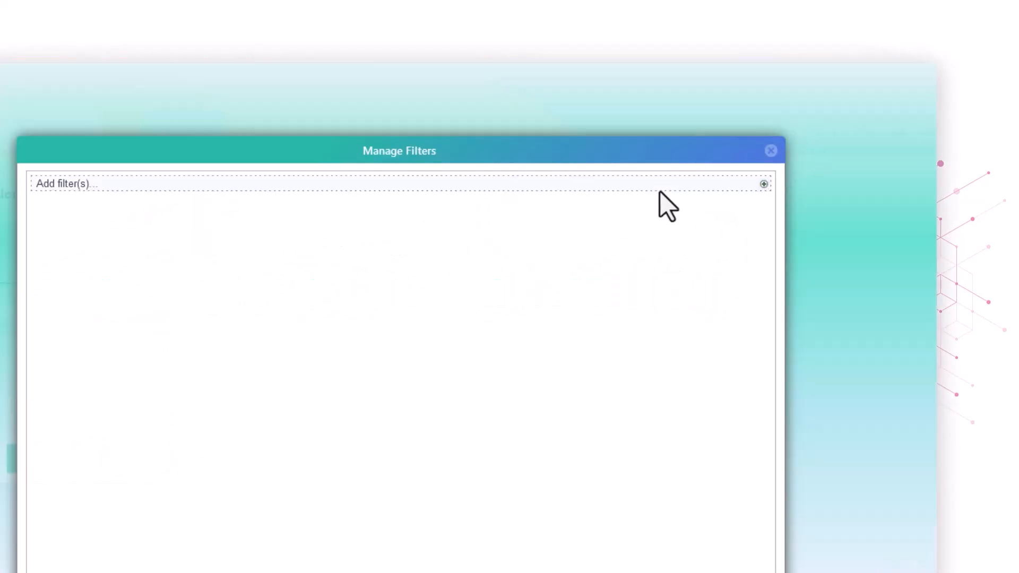
click(661, 187)
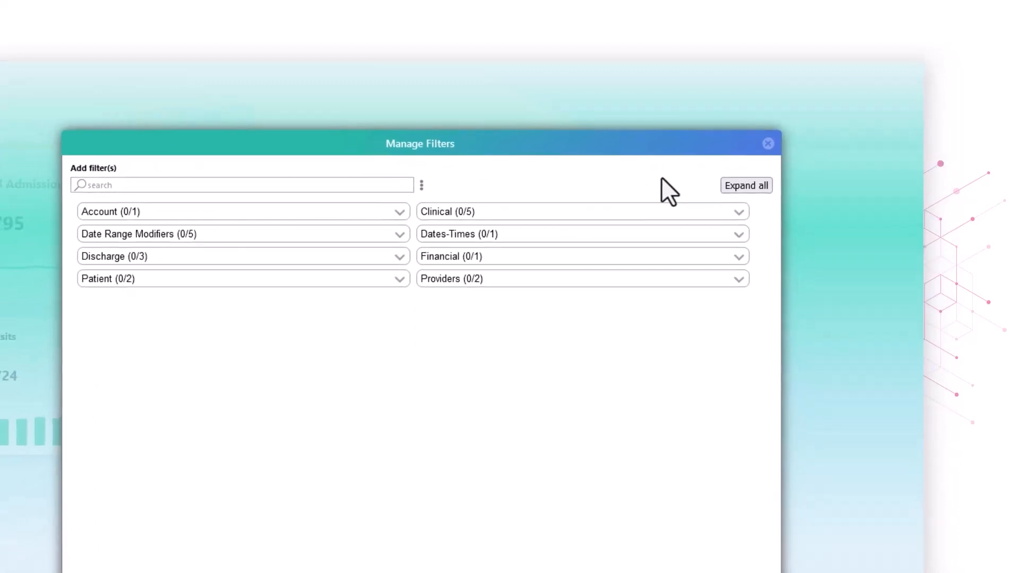
click(400, 212)
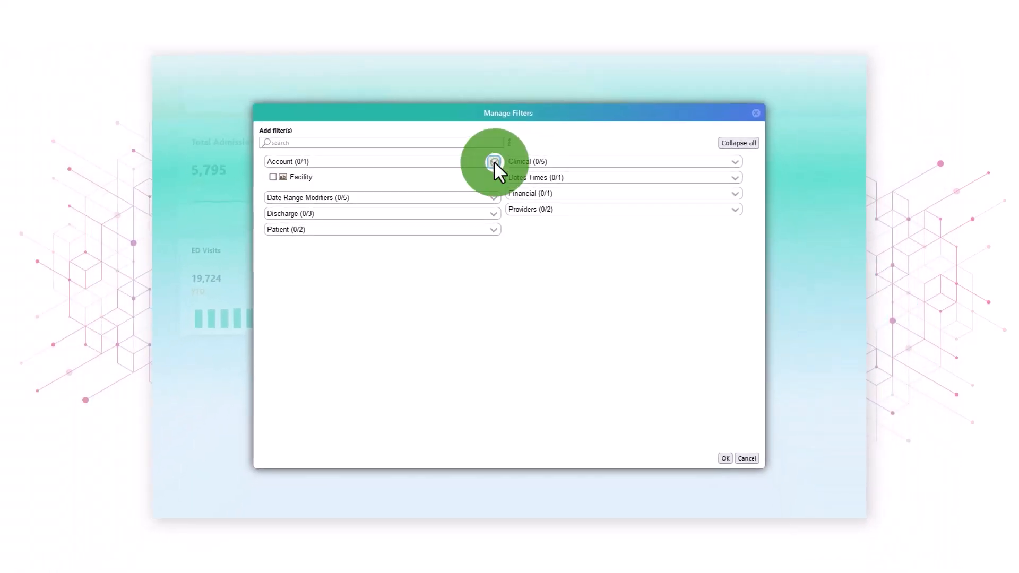
click(273, 177)
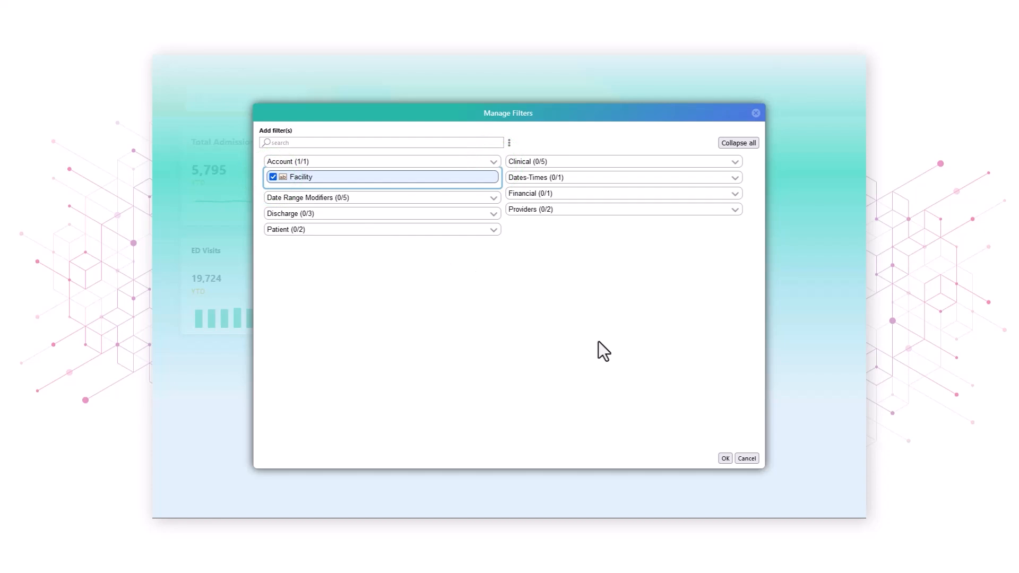
click(726, 459)
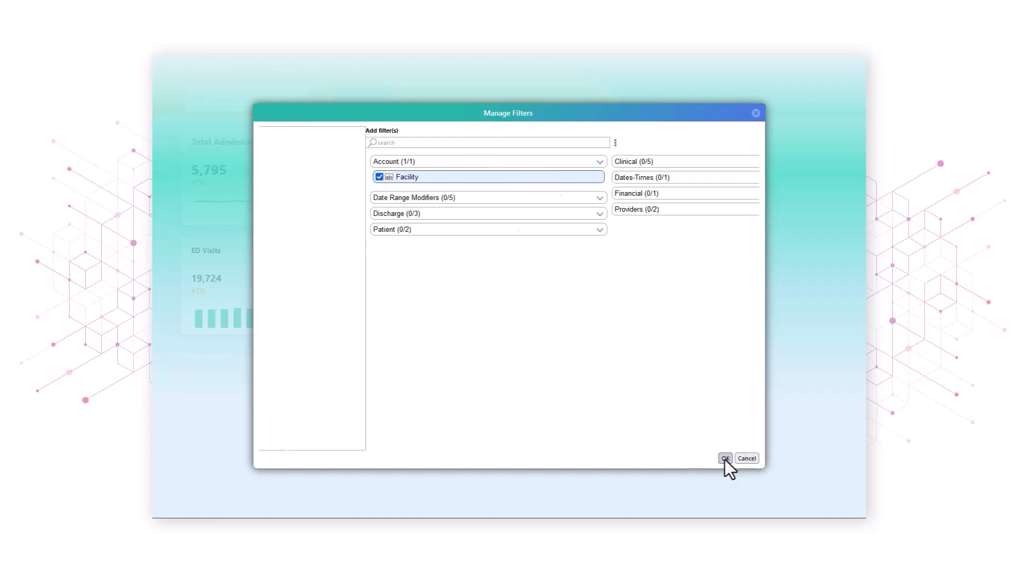
click(725, 459)
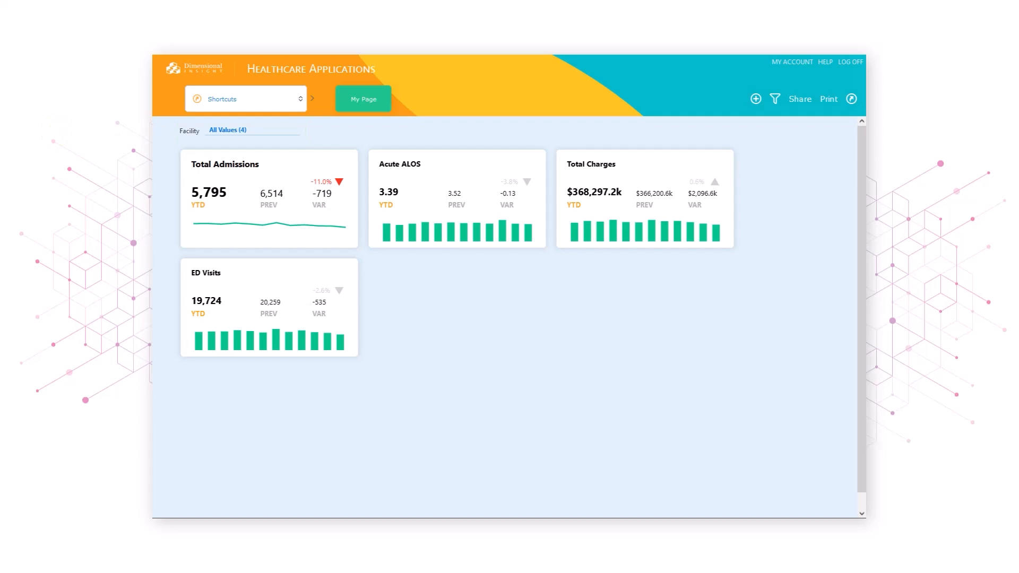
Filter the page's Facility values to LONGWOOD HOSPITAL only and close the value list
click(274, 133)
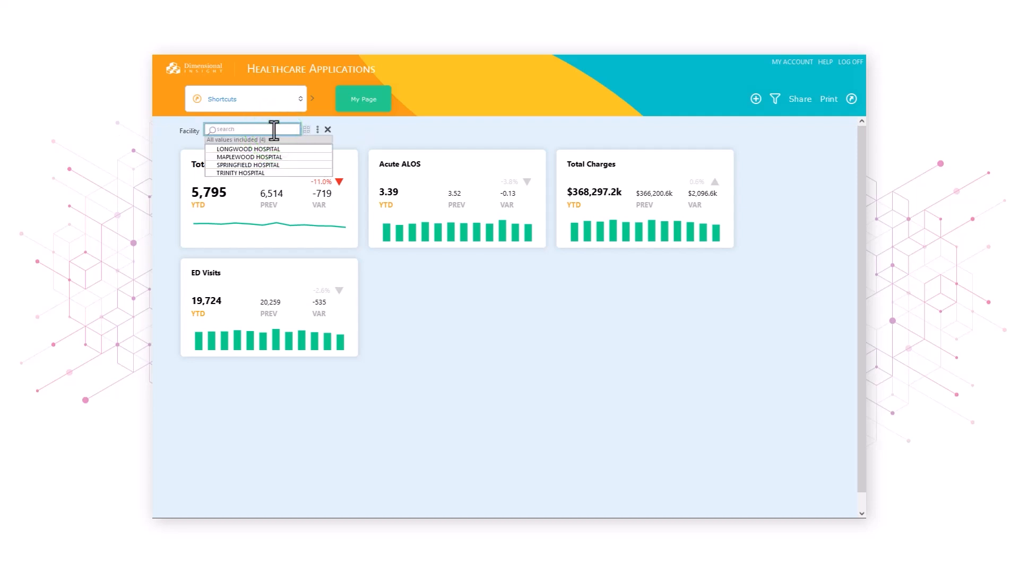
click(292, 151)
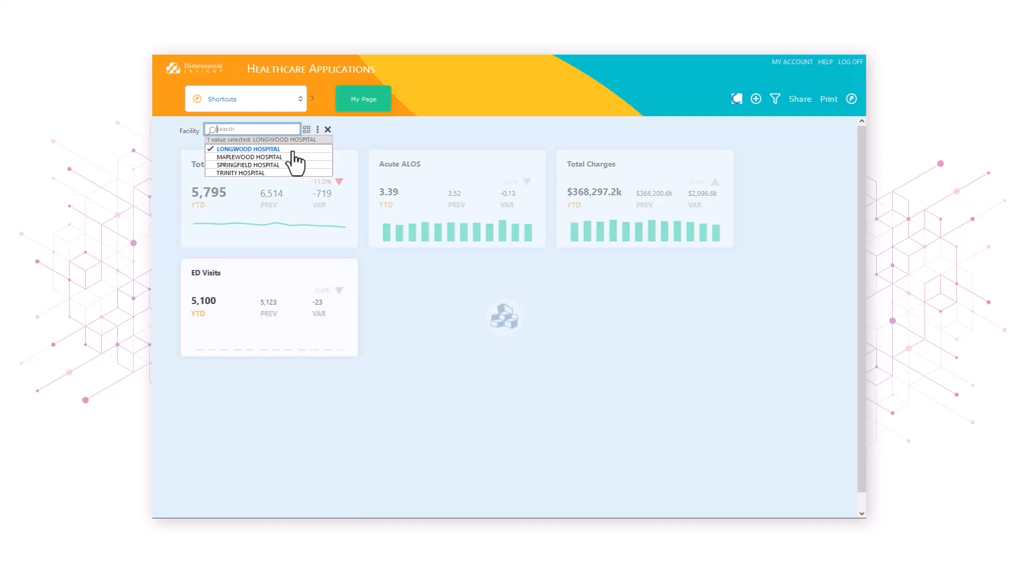
click(326, 129)
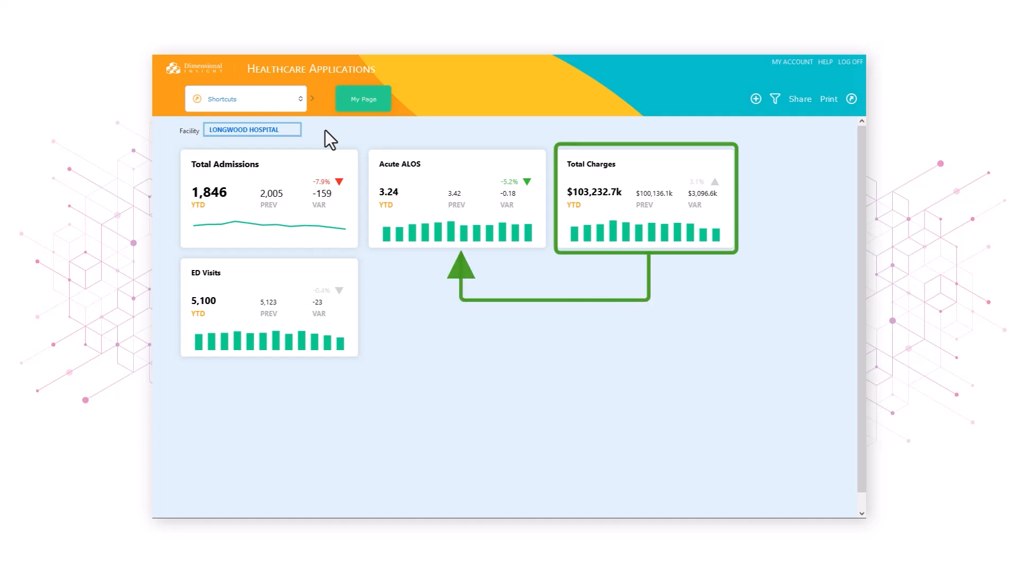
Move the Total Charges stamp ahead of Acute ALOS and remove the ED Visits stamp from the page
drag(633, 159, 443, 154)
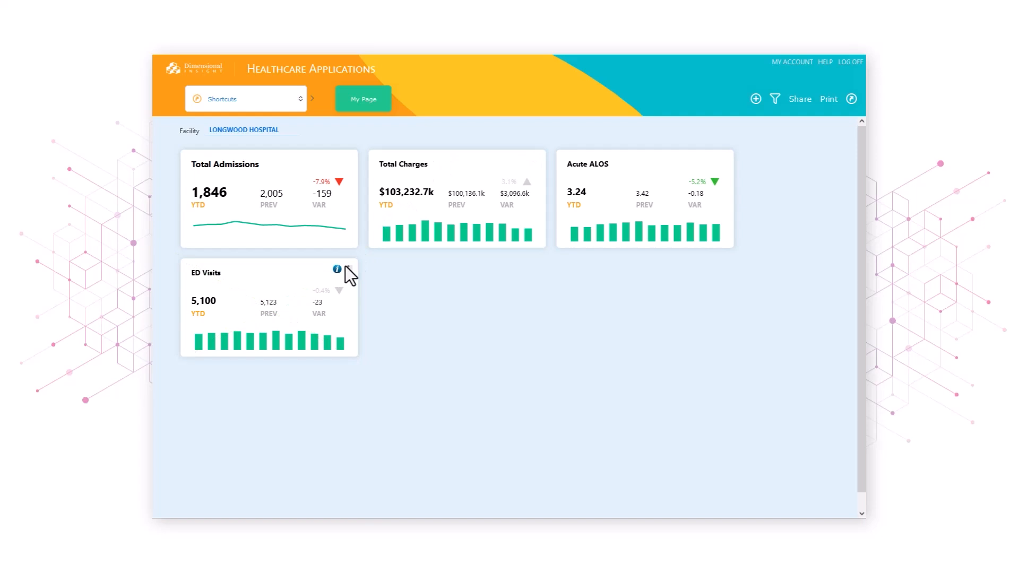
click(348, 270)
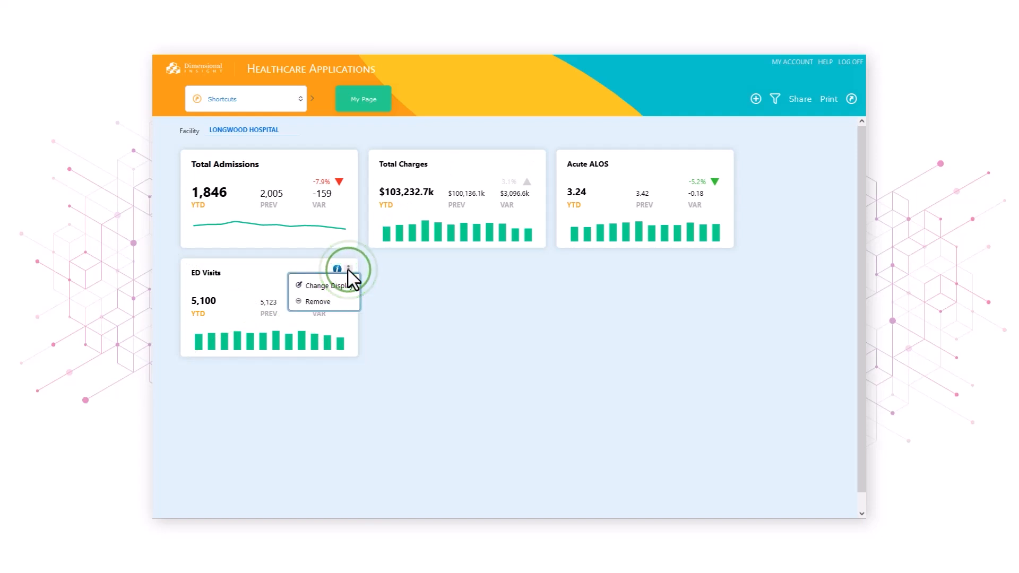
click(346, 301)
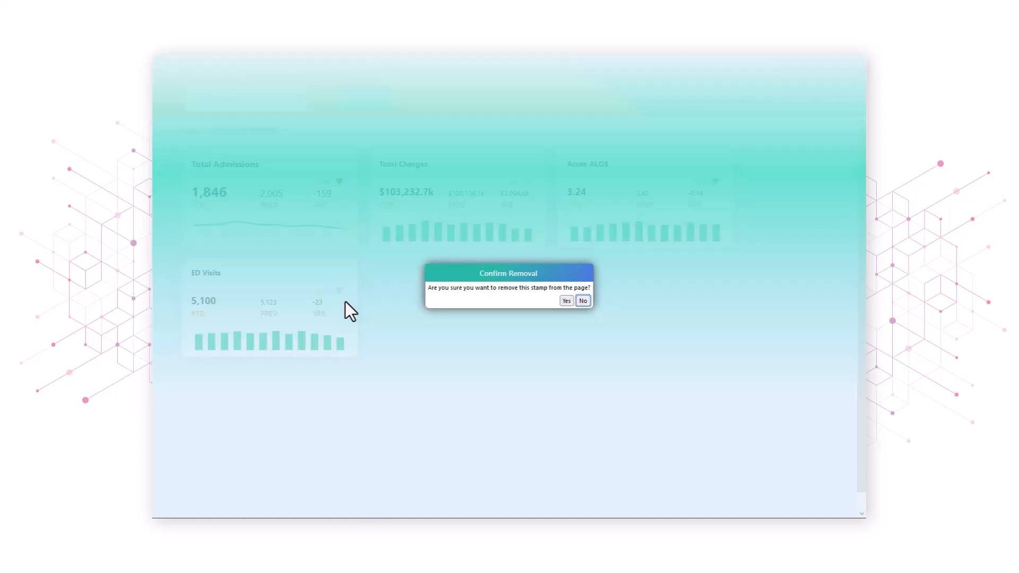
click(564, 301)
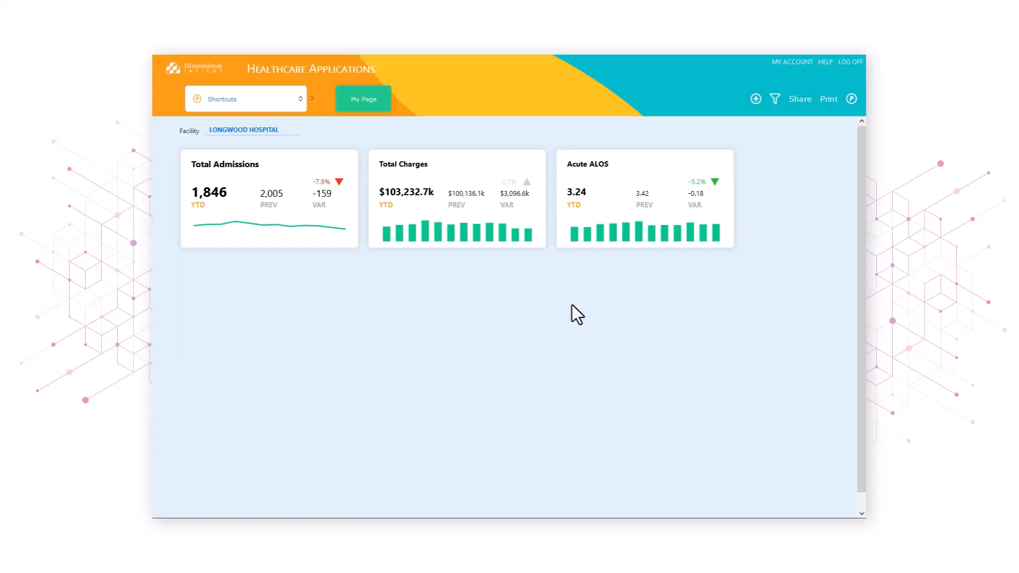
mouse_move(668, 205)
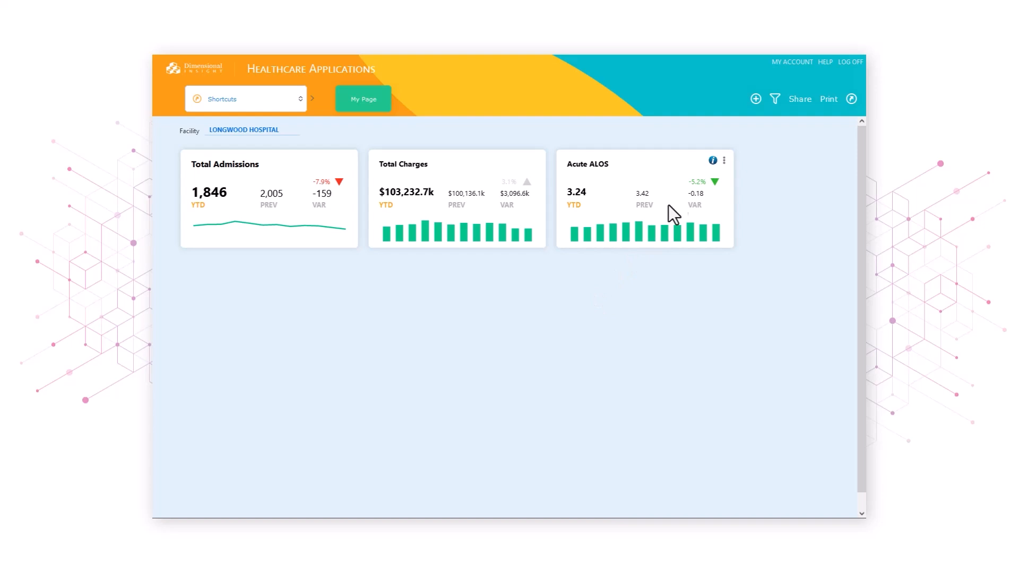
click(755, 103)
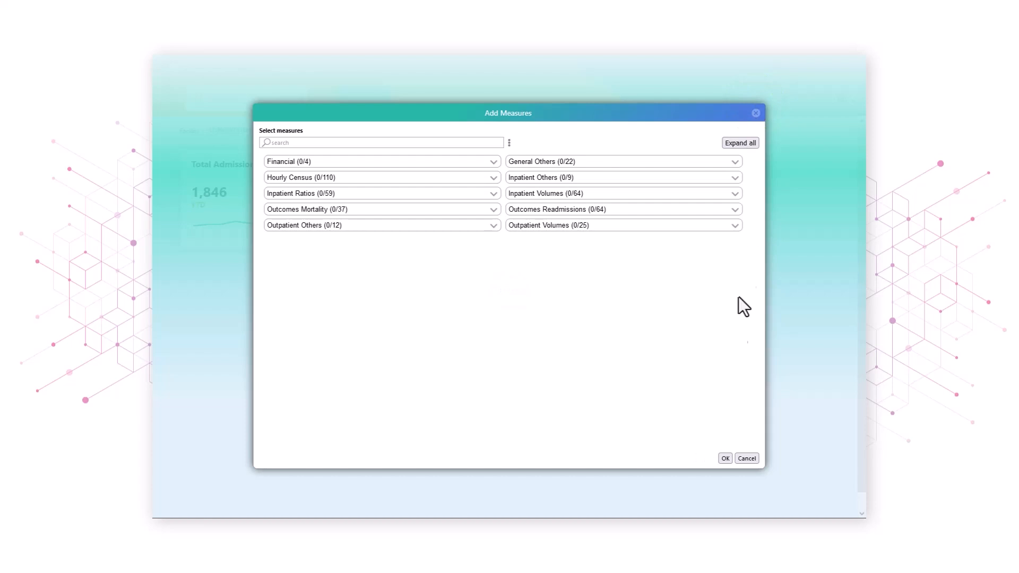
click(744, 461)
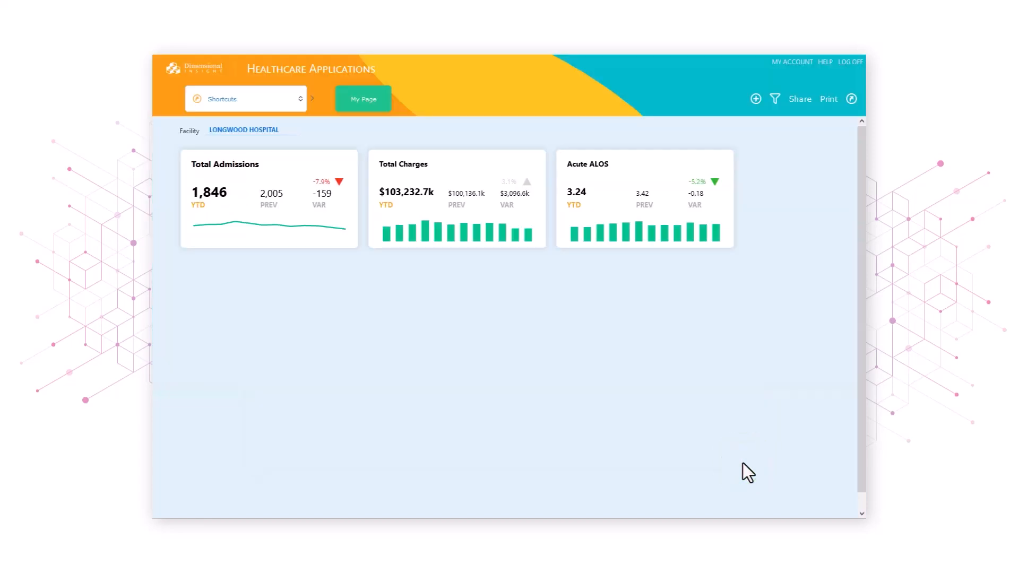